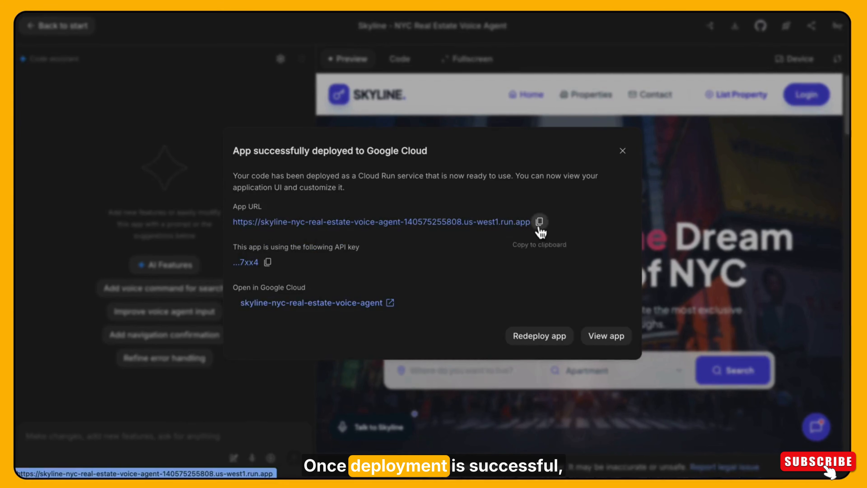
# Copy the deployed app's URL, open it in a new browser tab and look through the live site's home page.
pyautogui.click(541, 222)
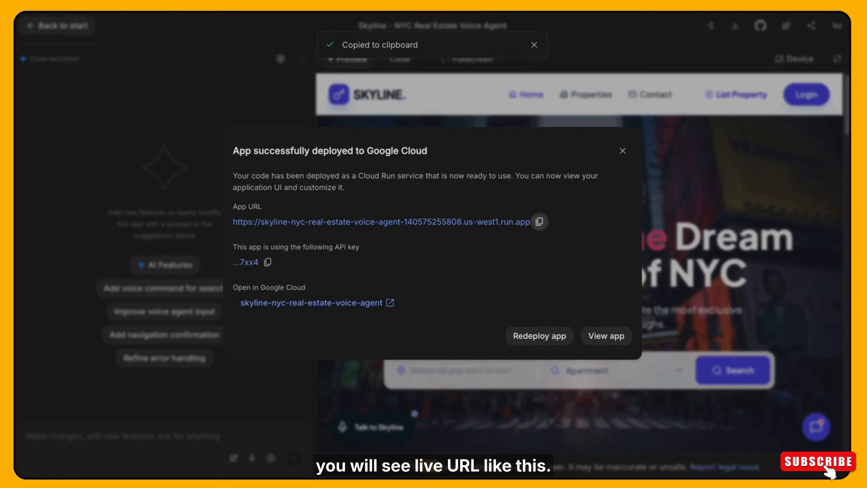
pyautogui.press('super+t')
pyautogui.click(343, 4)
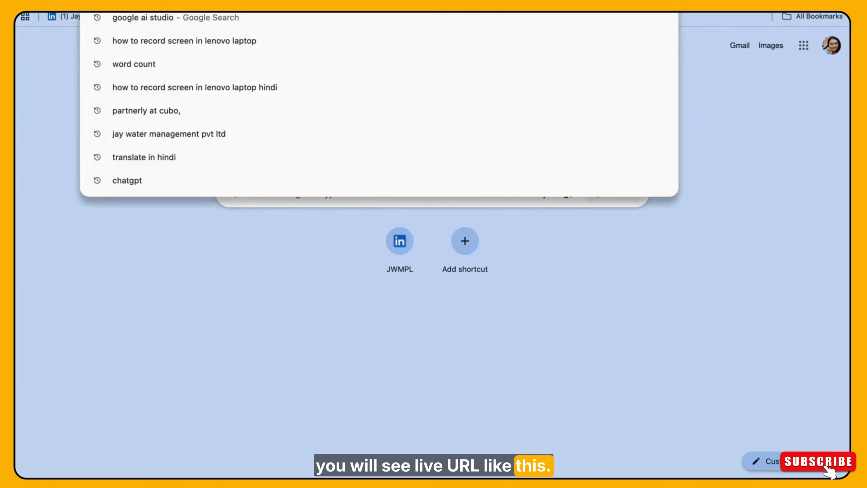
pyautogui.press('super+v')
pyautogui.press('Return')
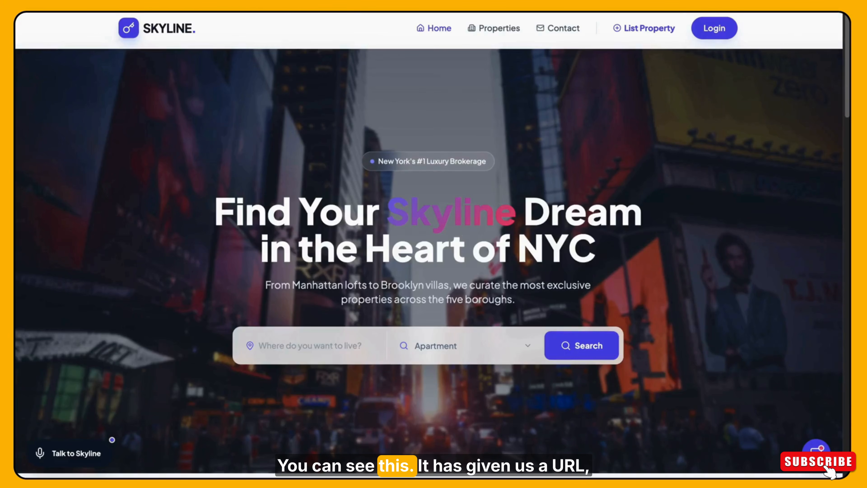
pyautogui.scroll(-10, 842, 180)
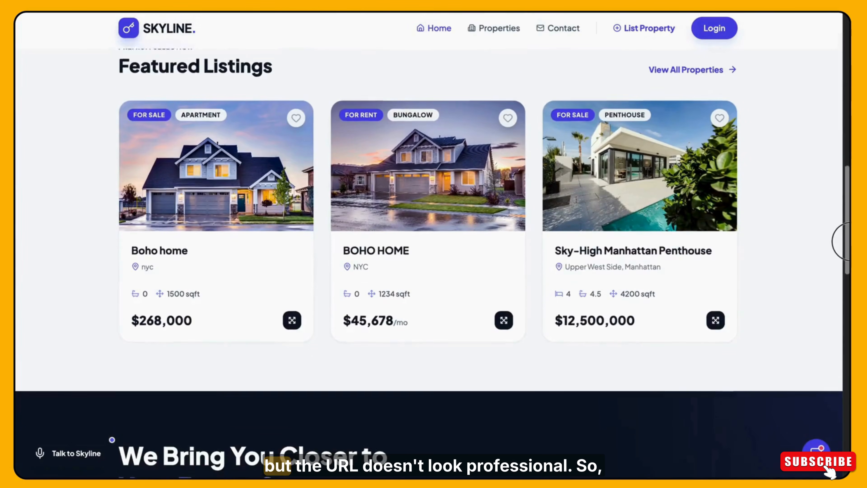
pyautogui.scroll(-6, 842, 269)
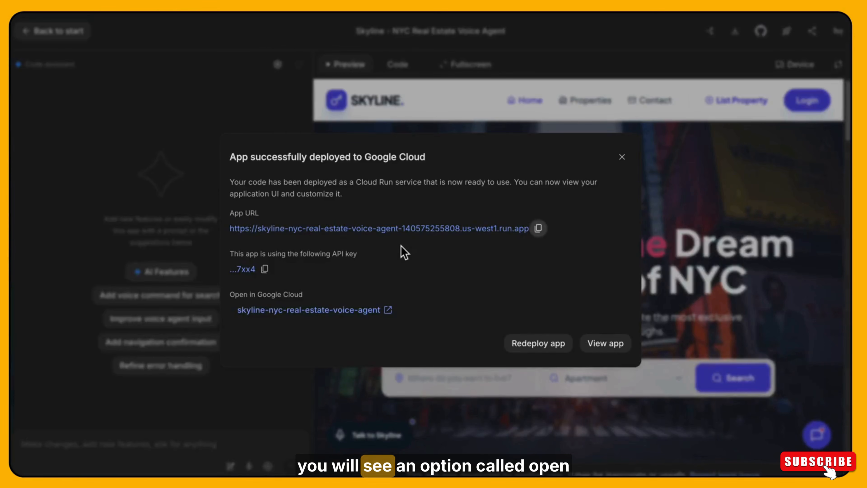
# Open the skyline-nyc-real-estate-voice-agent service in Google Cloud and dismiss the callout about viewing logs.
pyautogui.click(391, 313)
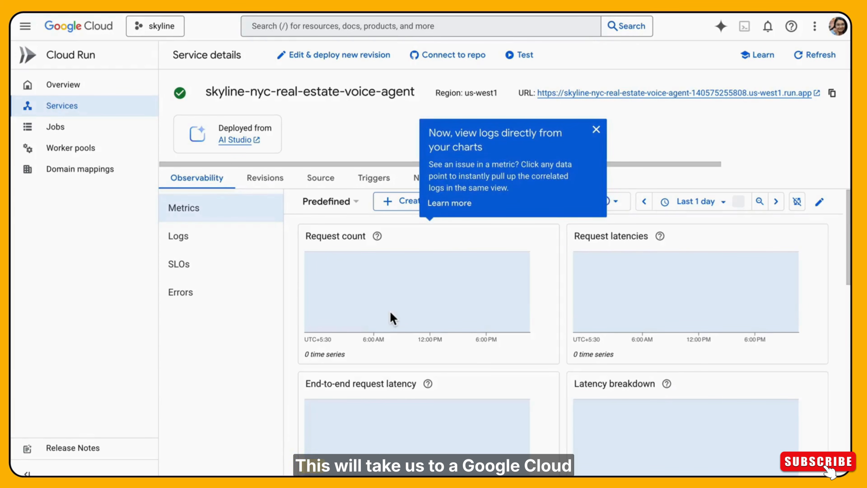
pyautogui.click(597, 133)
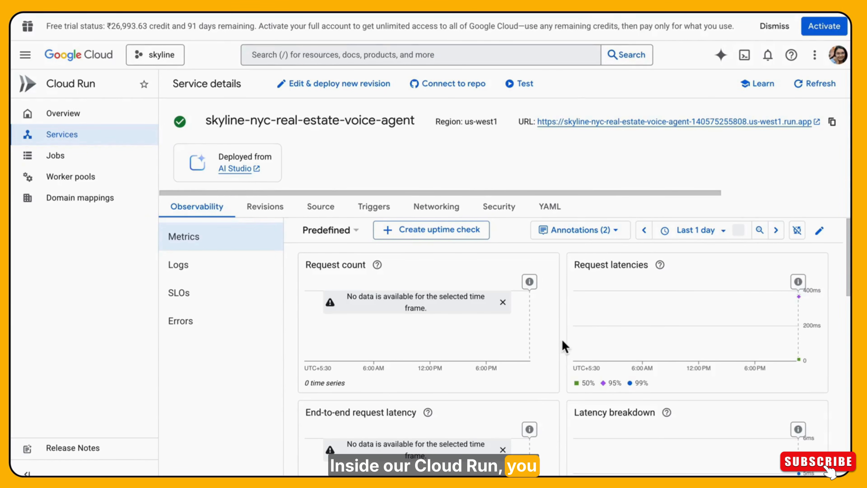
pyautogui.scroll(-3, 844, 316)
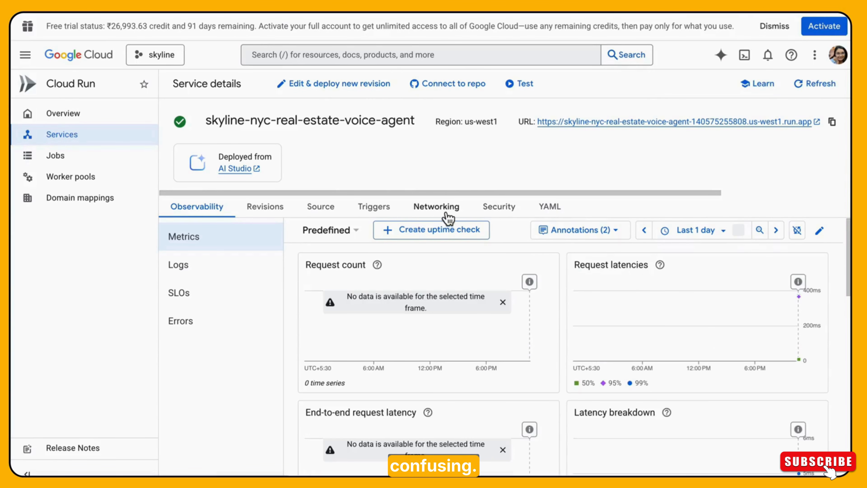
# Open the custom domain management from the Cloud Run service's networking settings.
pyautogui.click(450, 211)
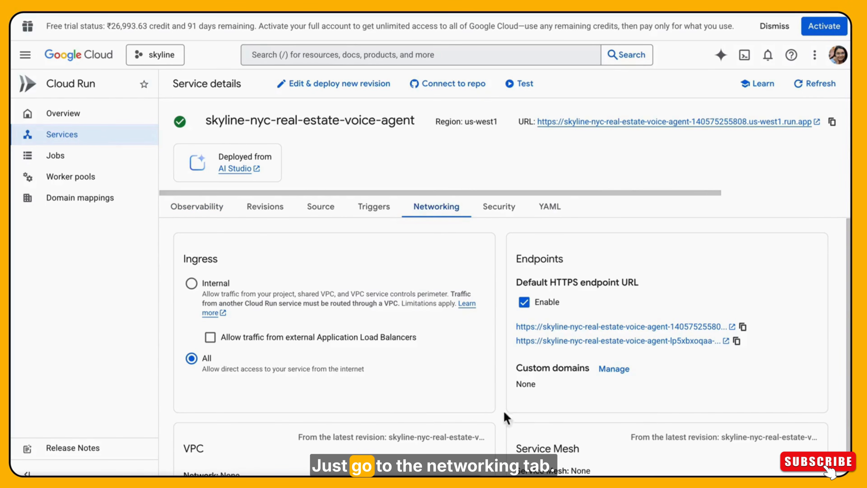
pyautogui.moveTo(516, 368); pyautogui.dragTo(564, 369)
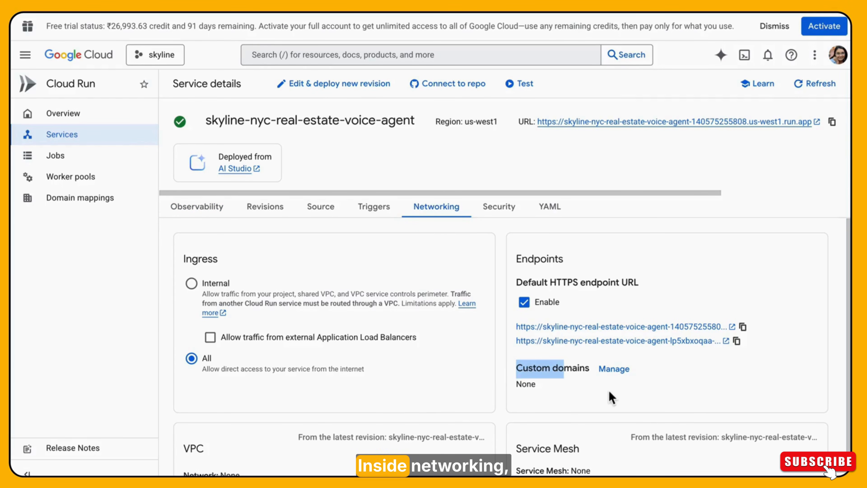
pyautogui.click(636, 399)
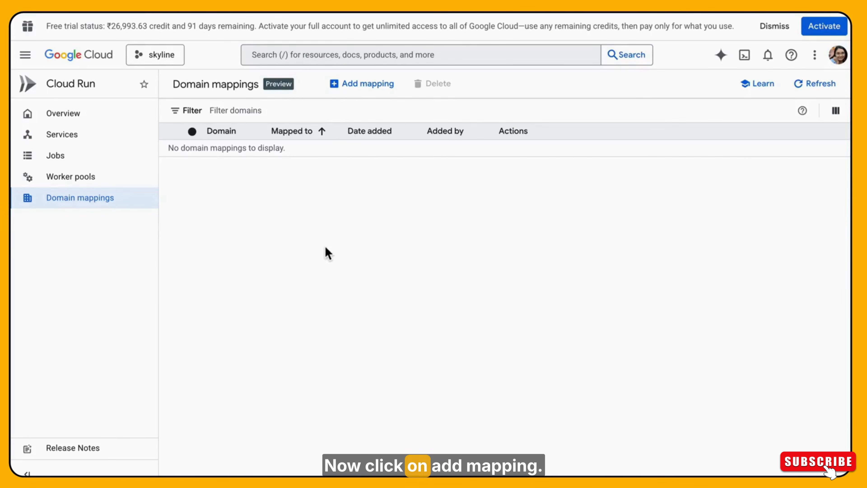
# Start a domain mapping for the service skyline-nyc-real-estate-voice-agent (us-west1) and choose to verify a new domain.
pyautogui.click(376, 90)
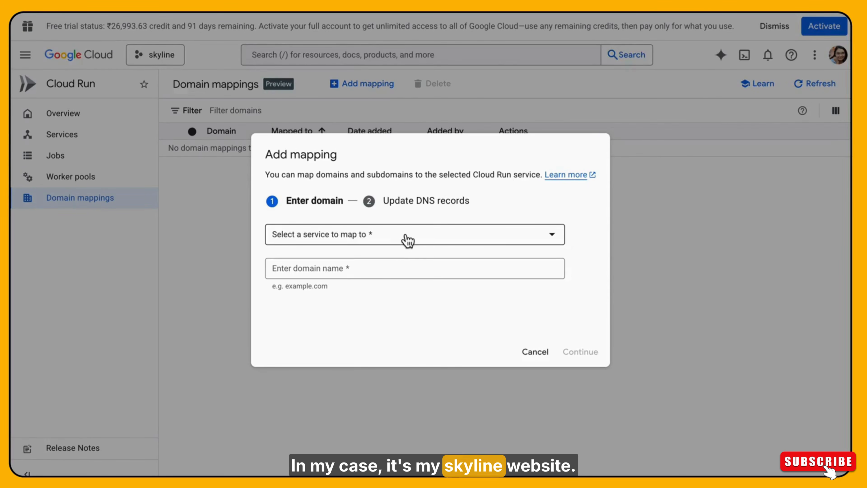
pyautogui.click(408, 241)
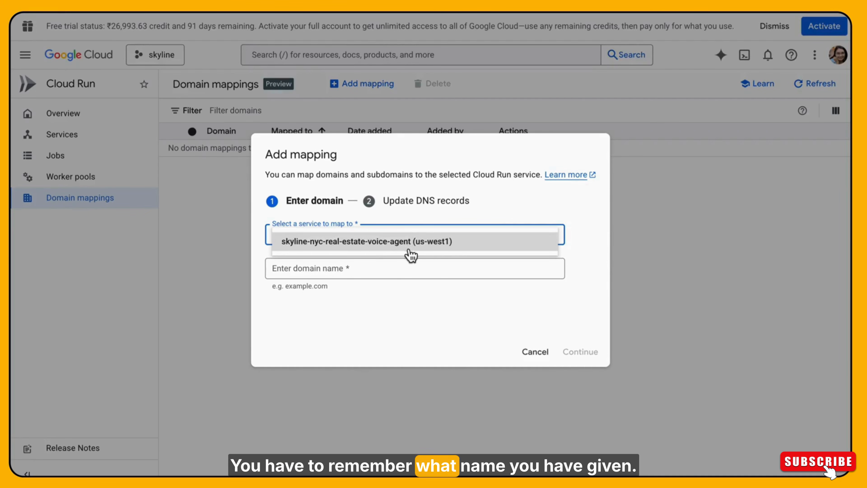
pyautogui.click(332, 249)
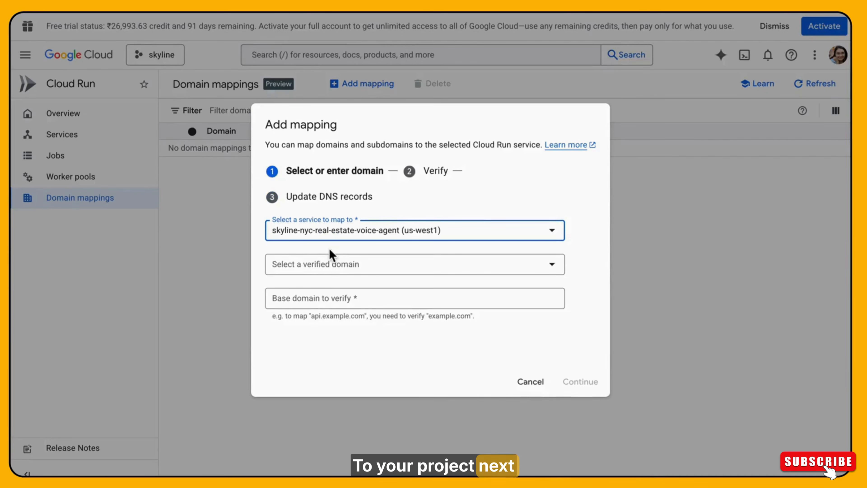
pyautogui.click(321, 274)
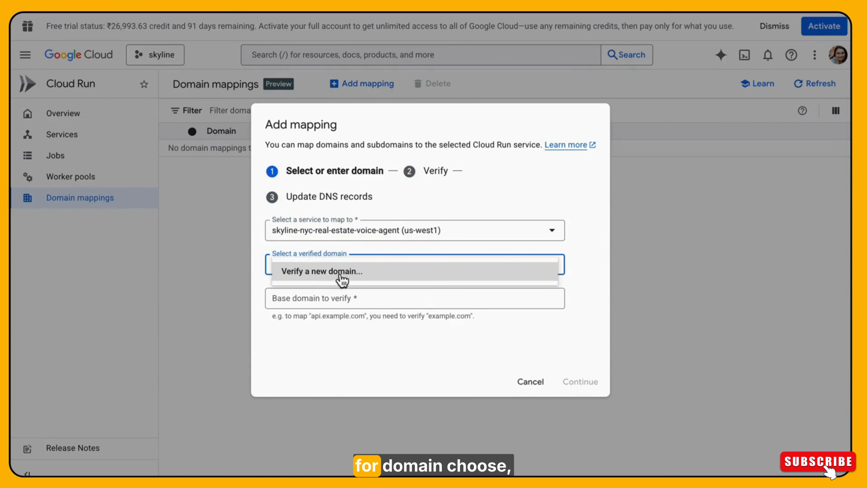
pyautogui.click(352, 277)
pyautogui.click(330, 302)
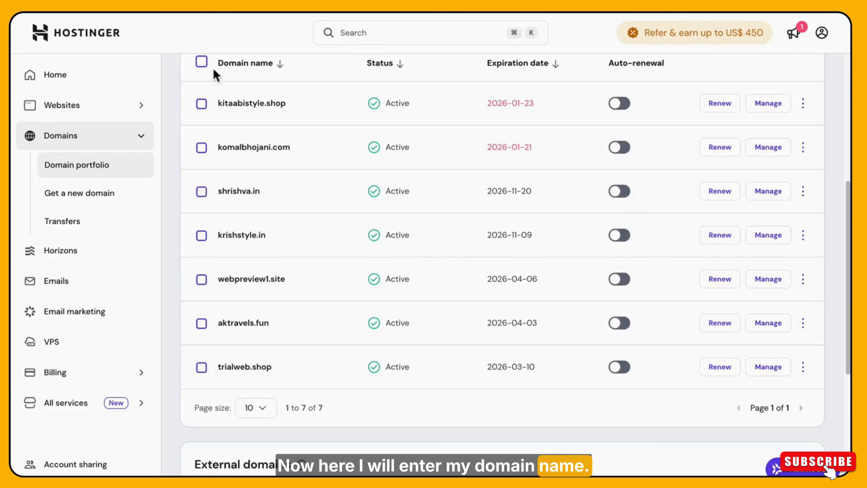
# Copy trialweb.shop from the Hostinger domain portfolio and enter it as the base domain to verify in the Cloud Run mapping.
pyautogui.moveTo(846, 237); pyautogui.dragTo(848, 266)
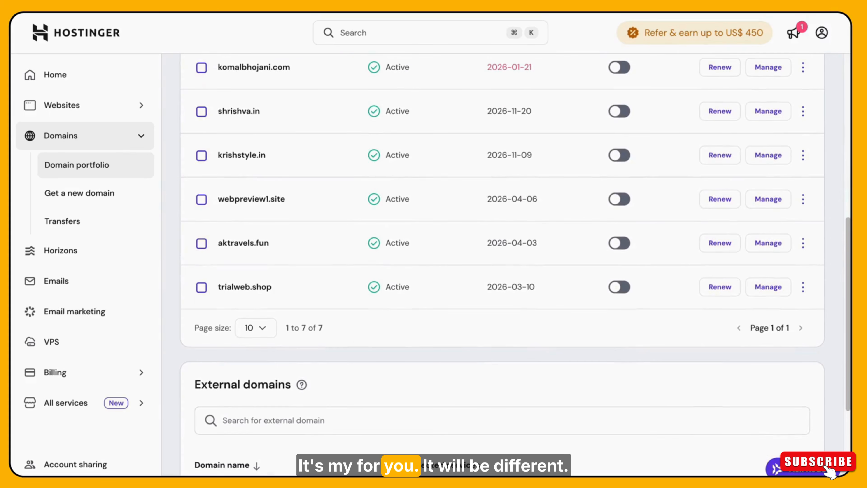
pyautogui.moveTo(218, 287); pyautogui.dragTo(271, 292)
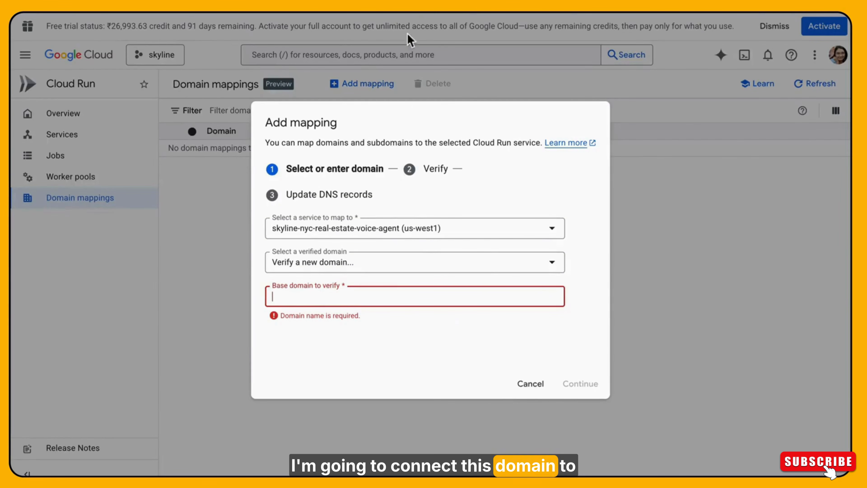
pyautogui.hotkey('ctrl', 'v')
pyautogui.click(290, 302)
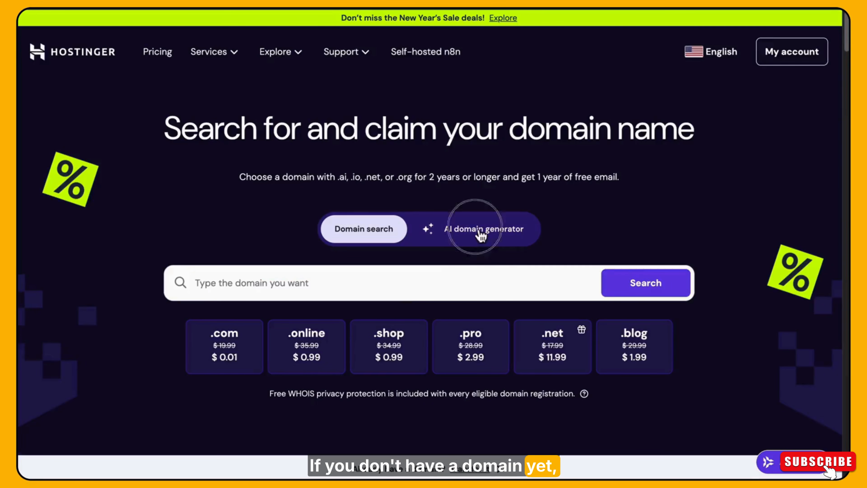
# Switch to Hostinger's public site and look over its domain search and purchase page.
pyautogui.click(481, 236)
pyautogui.click(382, 242)
pyautogui.moveTo(847, 37); pyautogui.dragTo(838, 223)
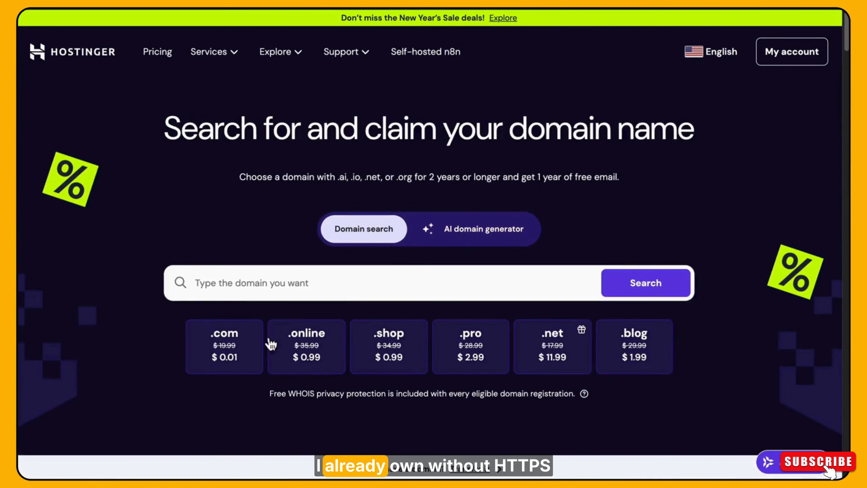
pyautogui.moveTo(192, 333); pyautogui.dragTo(691, 369)
pyautogui.click(692, 369)
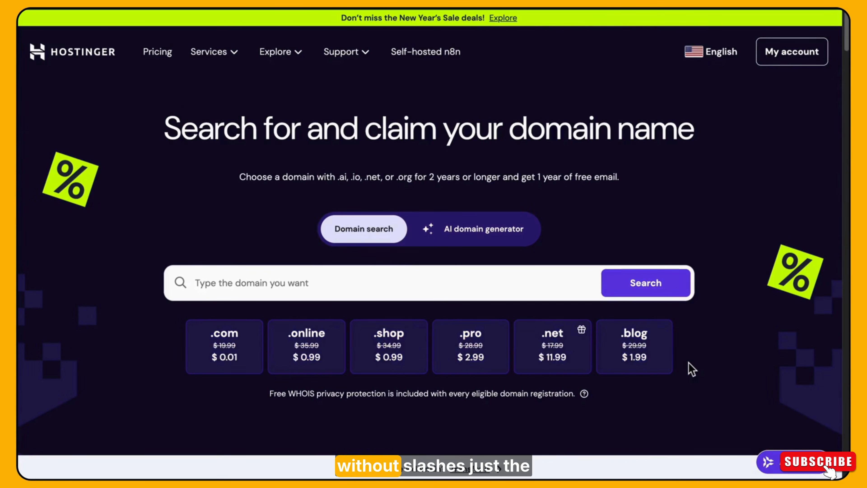
pyautogui.moveTo(211, 132); pyautogui.dragTo(771, 132)
pyautogui.click(770, 132)
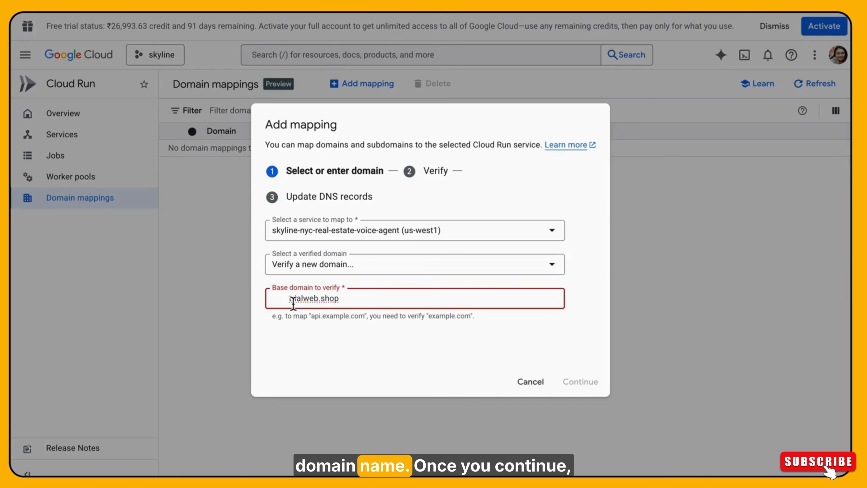
# Continue the mapping with trialweb.shop, without leading spaces, and submit it as a Domain property in Google Search Console.
pyautogui.press('BackSpace')
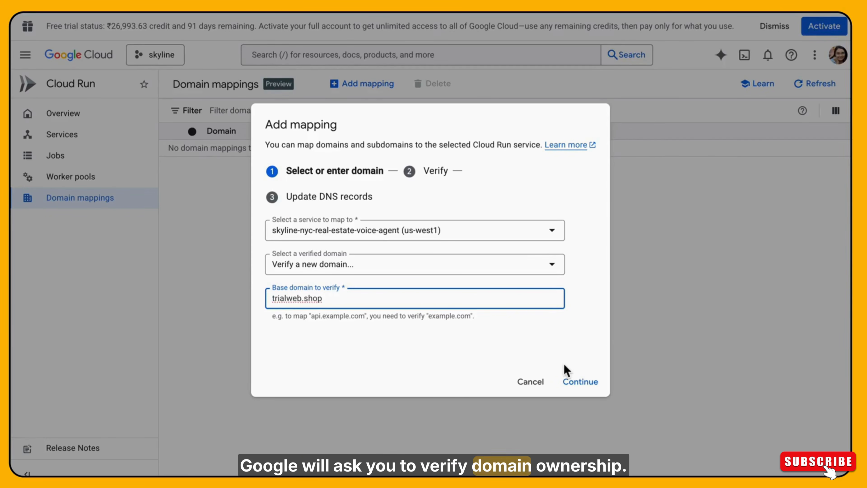
pyautogui.click(578, 383)
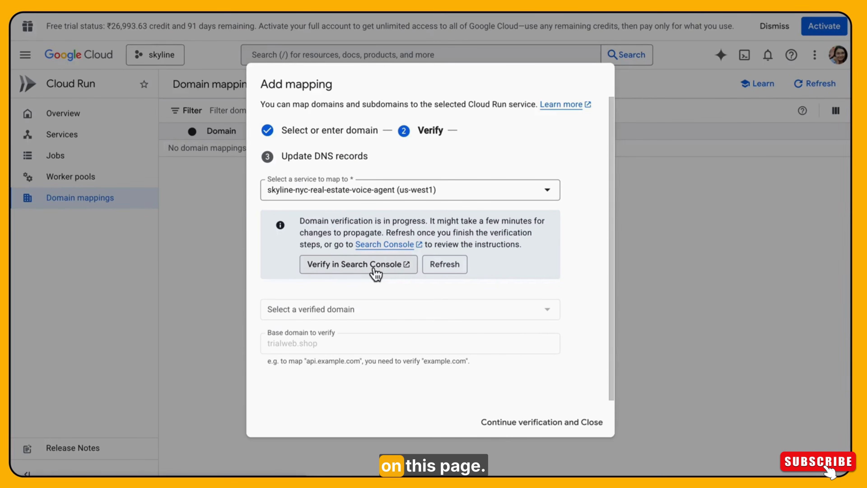
pyautogui.click(374, 269)
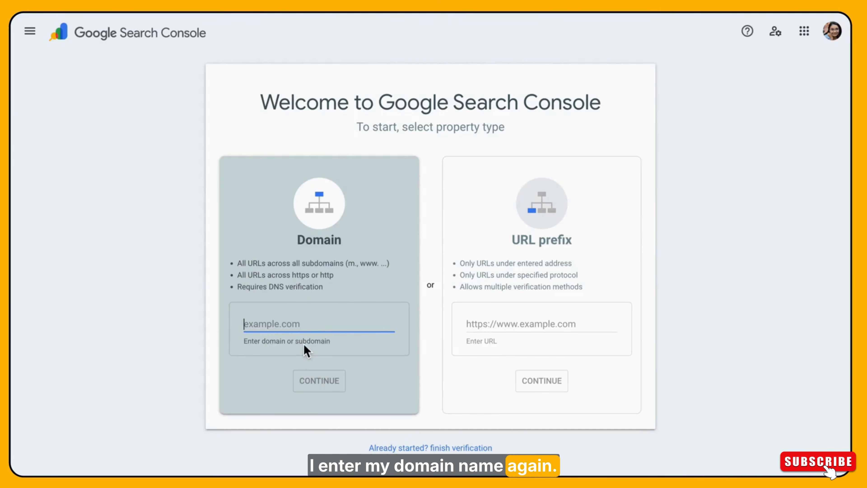
pyautogui.write('trialweb.shop')
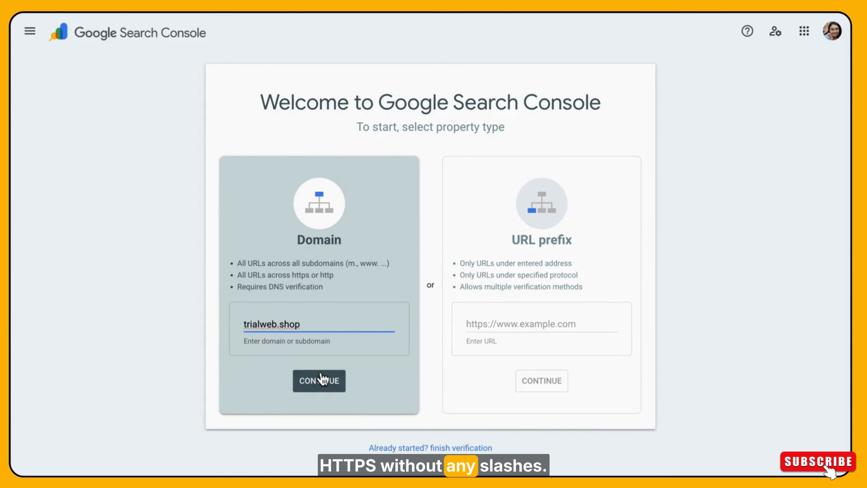
pyautogui.click(319, 380)
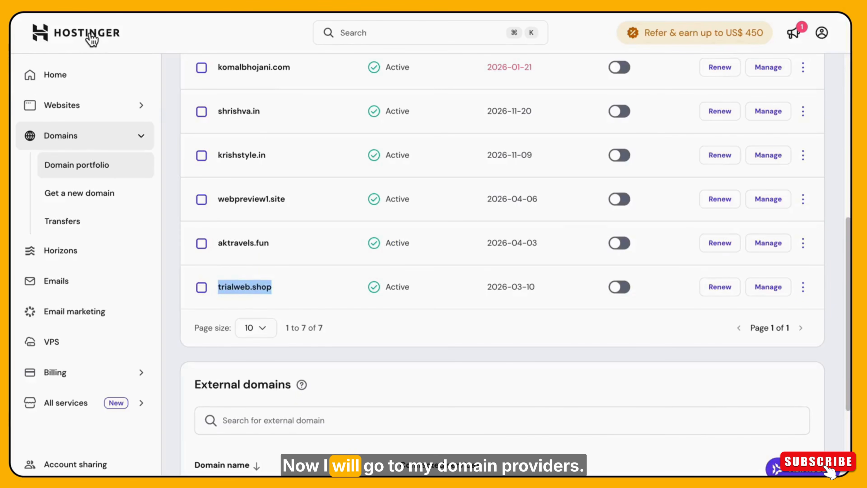
# Switch to Hostinger and open the DNS / Nameservers settings of trialweb.shop from the domain portfolio.
pyautogui.click(91, 38)
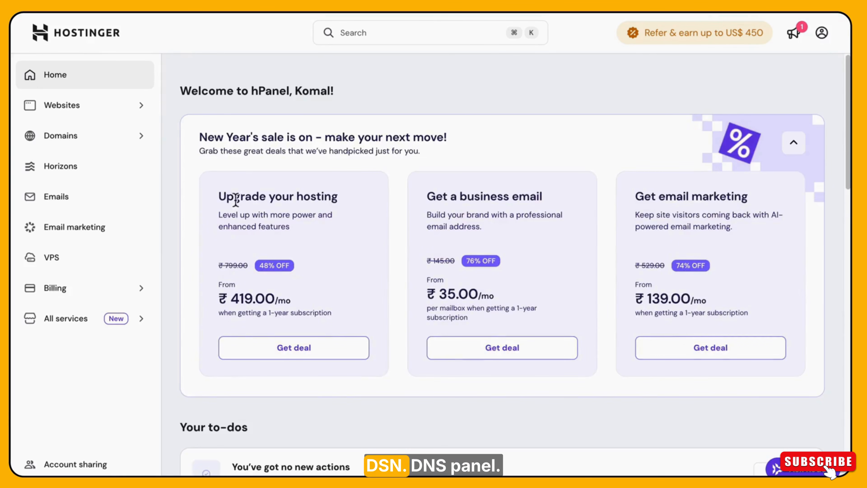
pyautogui.click(82, 143)
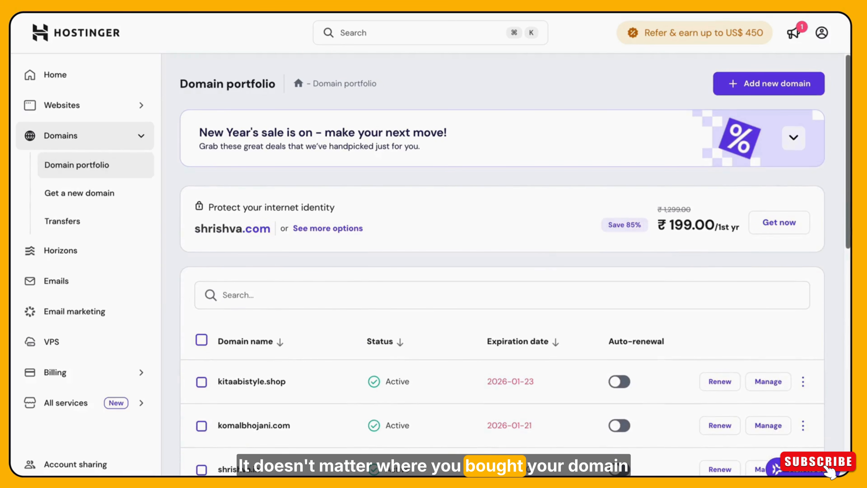
pyautogui.scroll(-10, 400, 287)
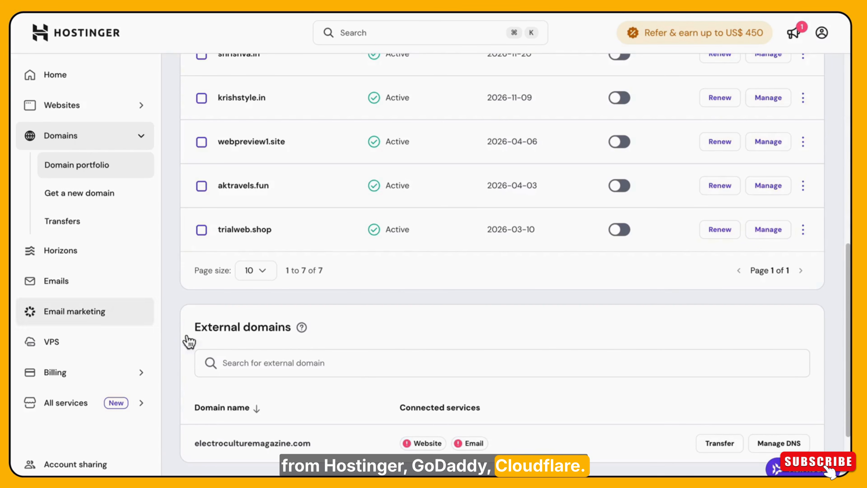
pyautogui.click(770, 233)
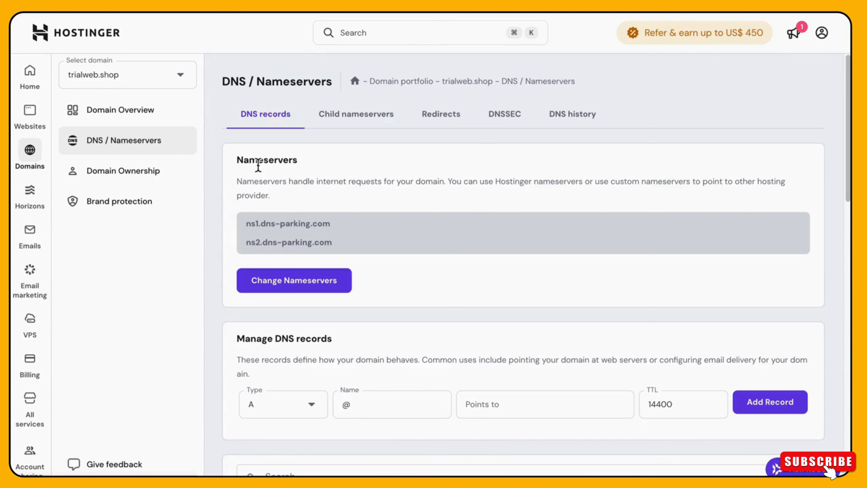
# Add a TXT record for @ with TTL 14400 to the domain's DNS records, pasting the Google site-verification token as its value.
pyautogui.moveTo(849, 178); pyautogui.dragTo(849, 306)
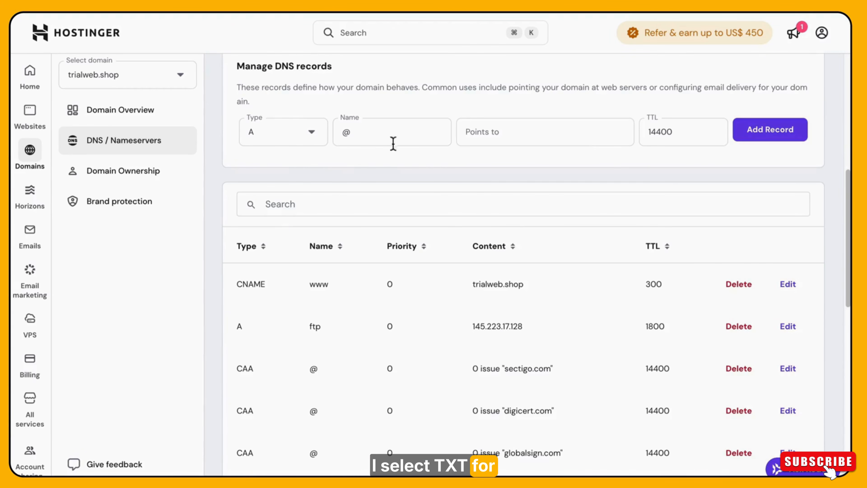
pyautogui.click(269, 147)
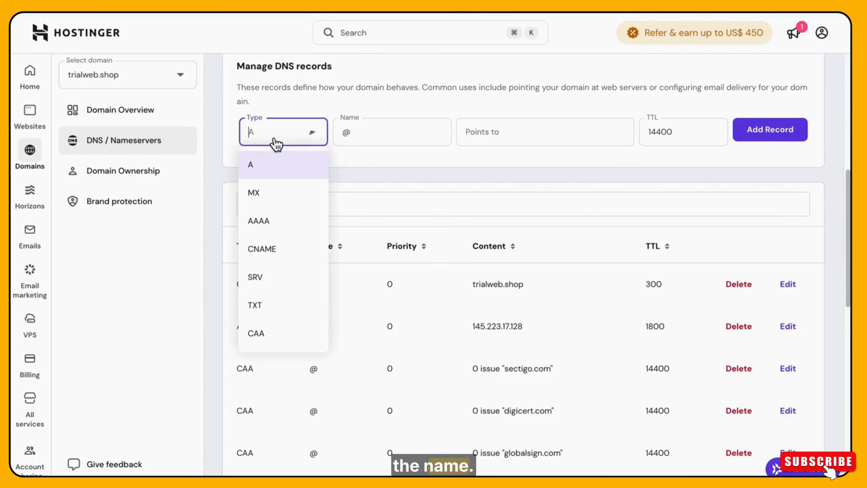
pyautogui.click(269, 306)
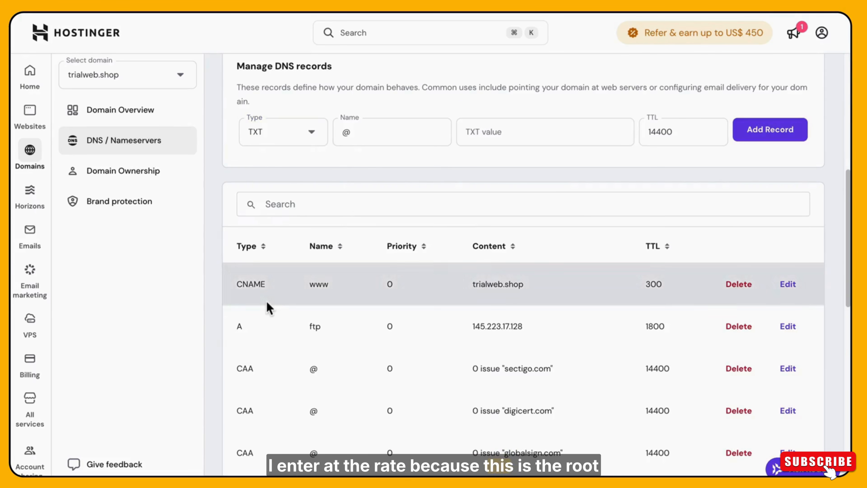
pyautogui.click(384, 137)
pyautogui.click(495, 138)
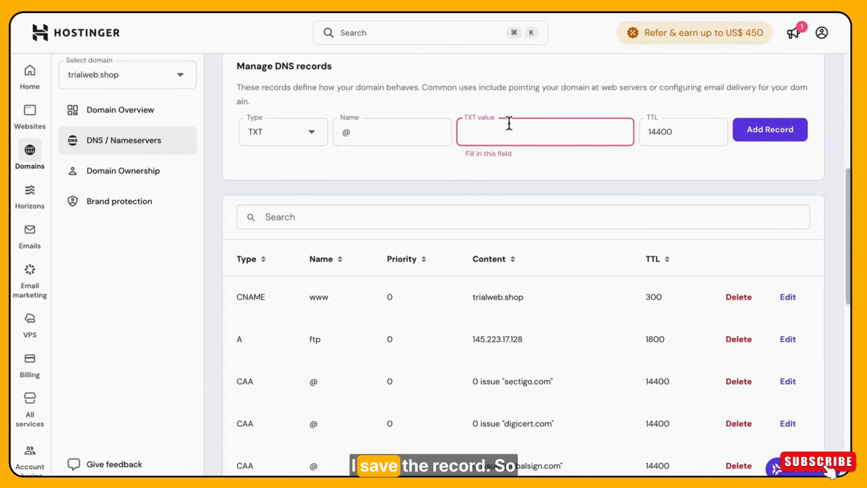
pyautogui.press('super+v')
pyautogui.click(780, 134)
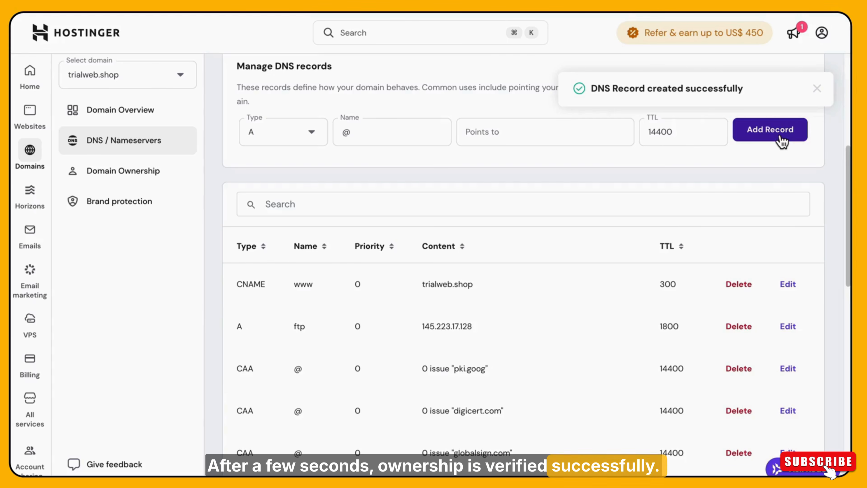
# Switch to Google Search Console, verify ownership of trialweb.shop via the DNS record and close the verification dialog.
pyautogui.press('super+shift+5')
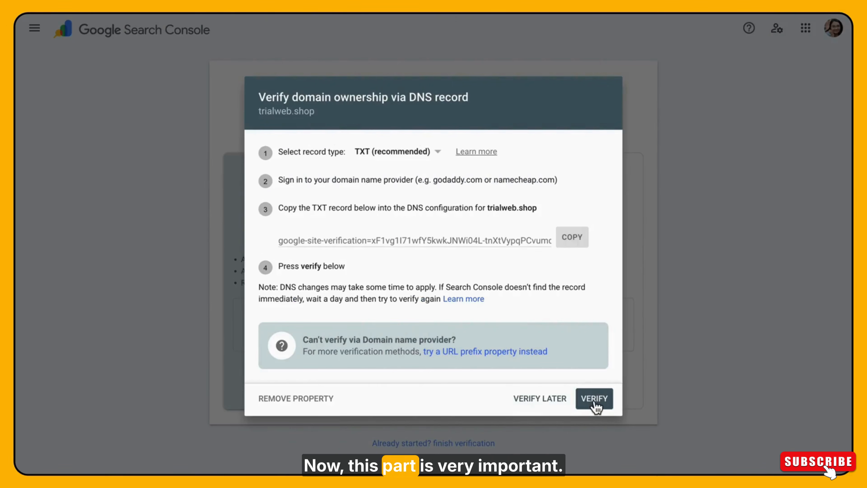
pyautogui.click(593, 398)
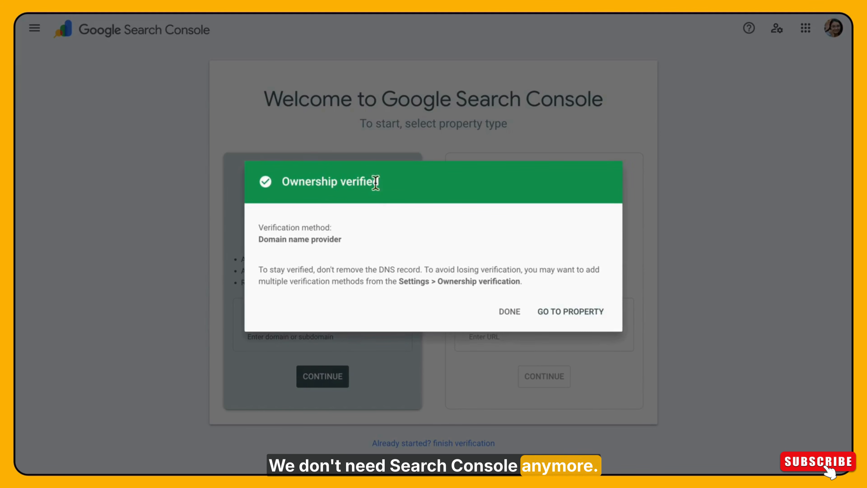
pyautogui.click(515, 320)
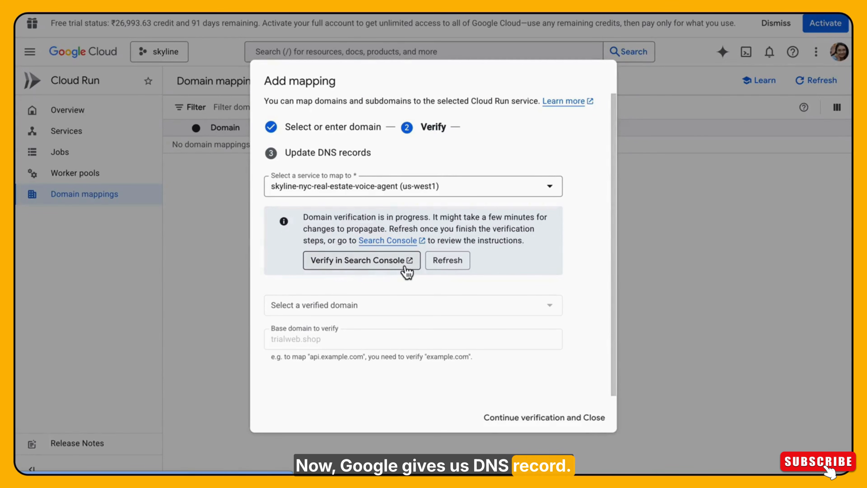
# In the Cloud Run mapping, refresh the domain verification and continue with trialweb.shop as the verified domain, leaving the subdomain blank.
pyautogui.click(457, 268)
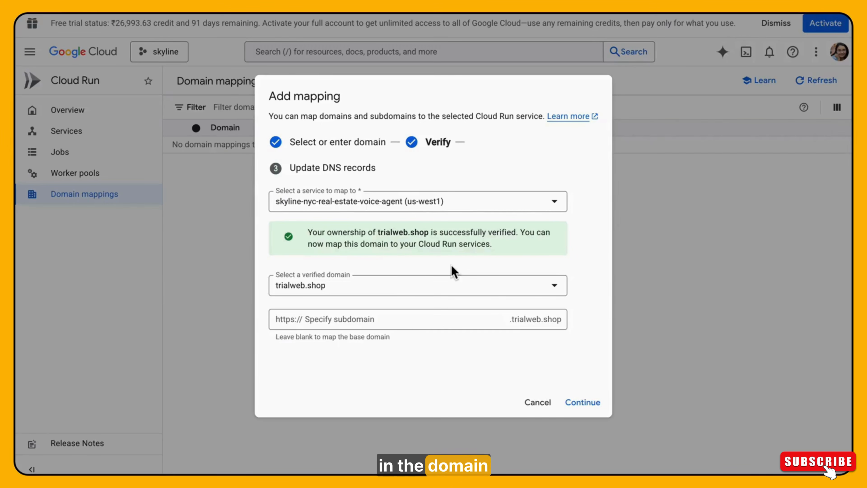
pyautogui.moveTo(311, 234); pyautogui.dragTo(512, 251)
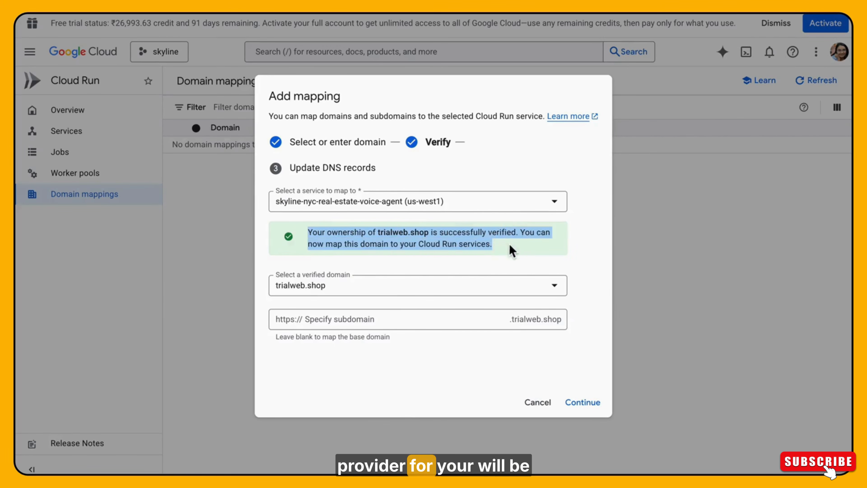
pyautogui.click(573, 256)
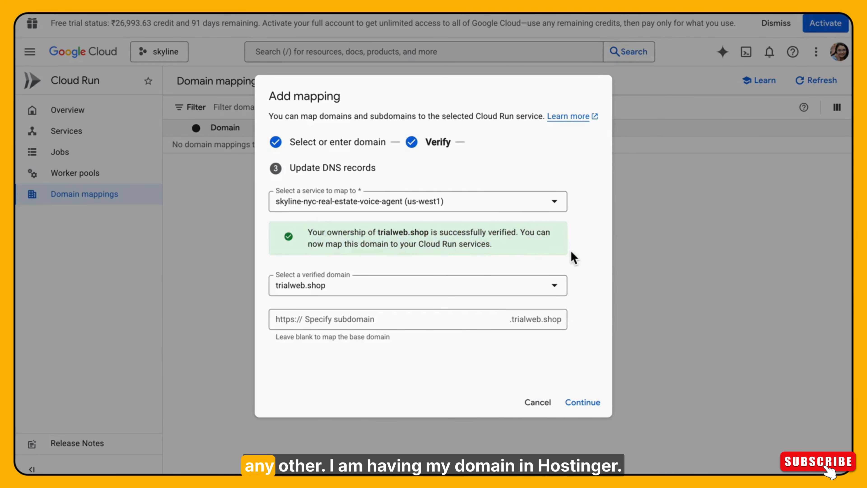
pyautogui.click(585, 402)
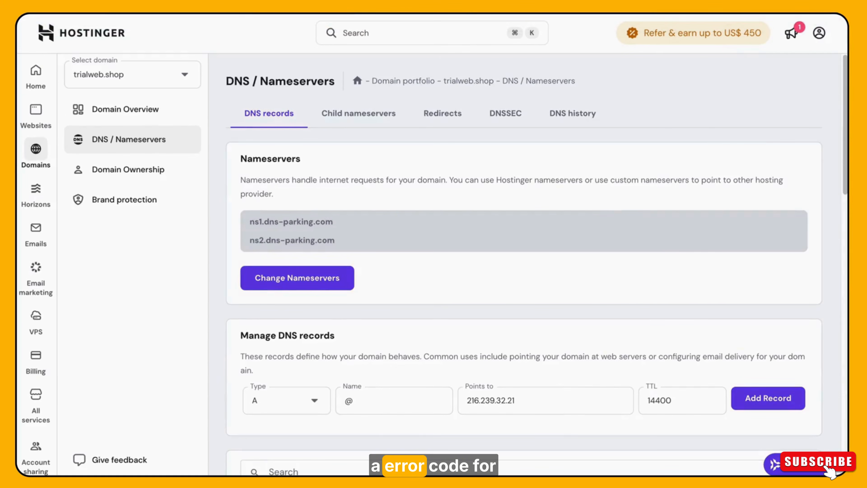
# Switch to Hostinger and add an A record for @ pointing to 216.239.32.21 with TTL 14400.
pyautogui.moveTo(846, 135); pyautogui.dragTo(846, 226)
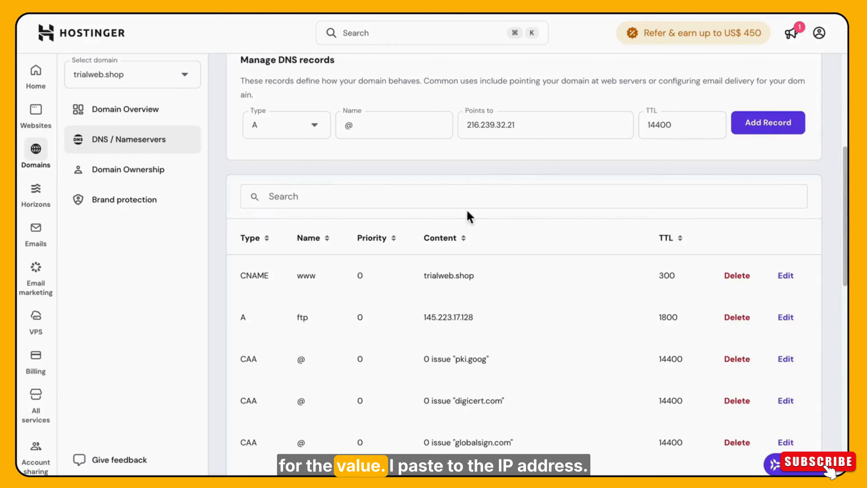
pyautogui.click(525, 134)
pyautogui.hotkey('ctrl', 'a')
pyautogui.write('216.239.32.21')
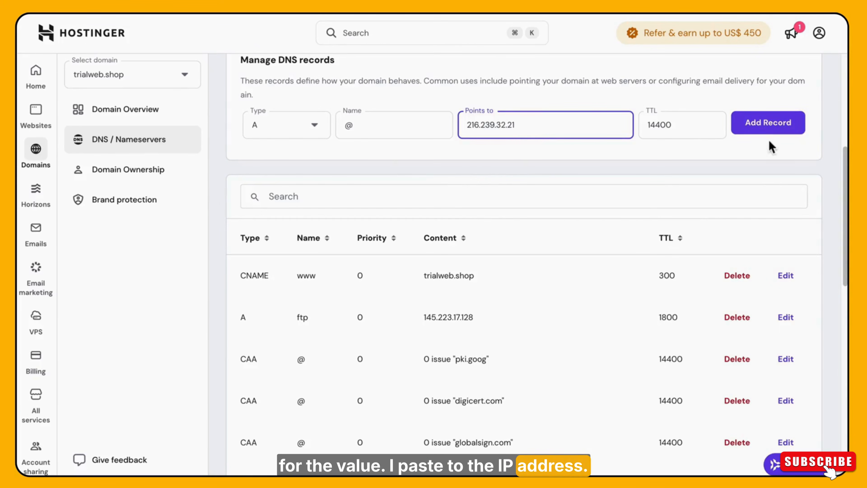
pyautogui.click(770, 126)
pyautogui.click(551, 352)
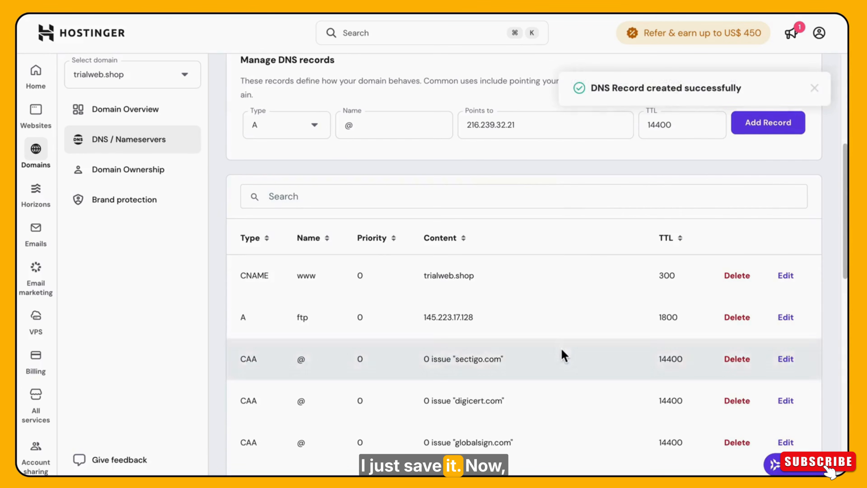
# Add an additional A record for @ pointing to 216.239.34.21, copied from the Cloud Run DNS records list.
pyautogui.moveTo(845, 176); pyautogui.dragTo(804, 377)
pyautogui.moveTo(845, 454); pyautogui.dragTo(824, 56)
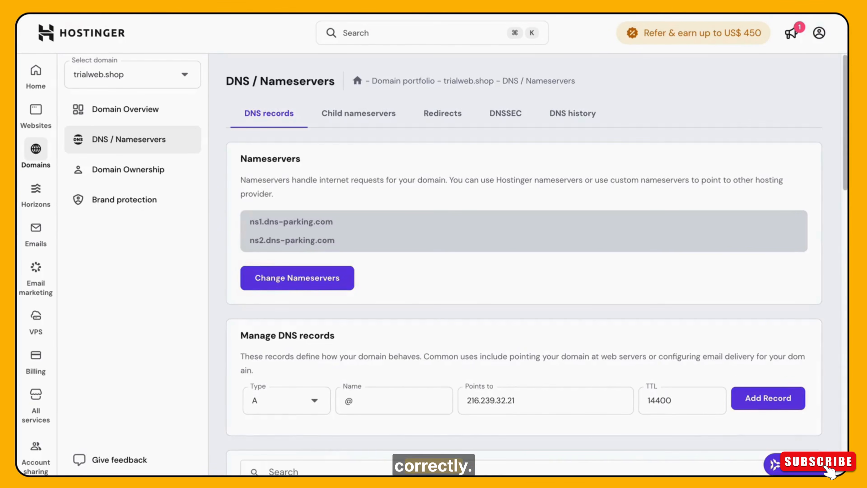
pyautogui.scroll(-3, 524, 266)
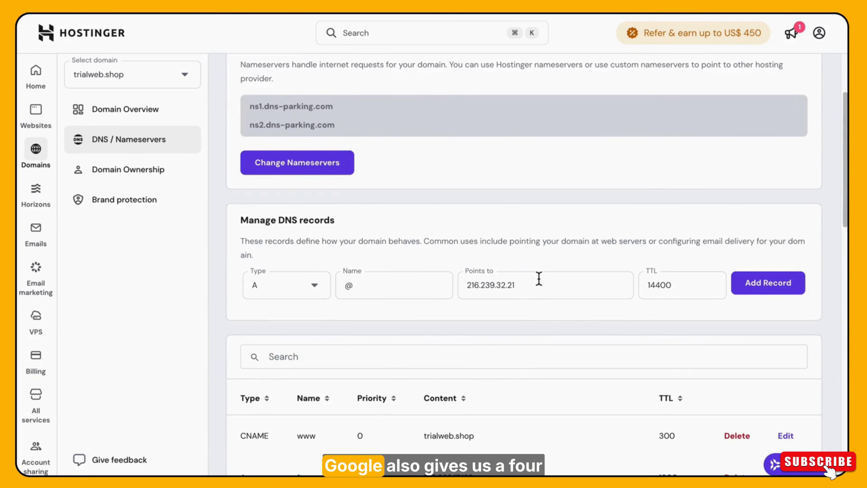
pyautogui.scroll(-3, 841, 212)
pyautogui.click(556, 202)
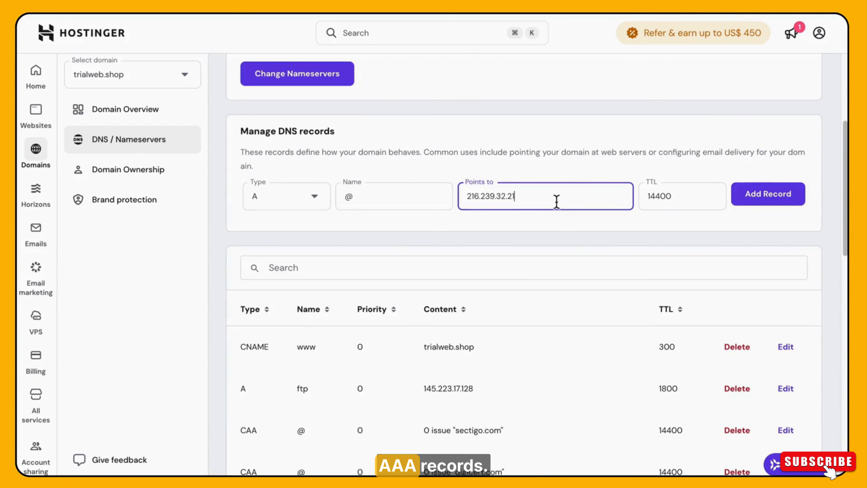
pyautogui.click(764, 205)
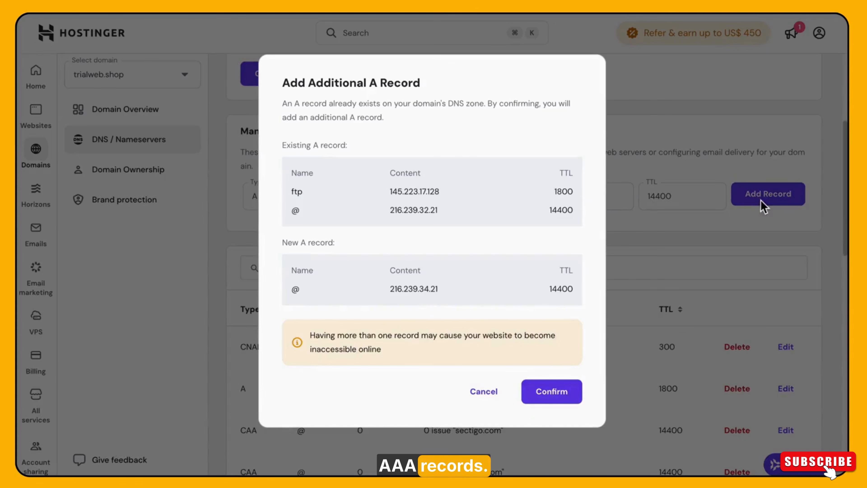
pyautogui.click(550, 391)
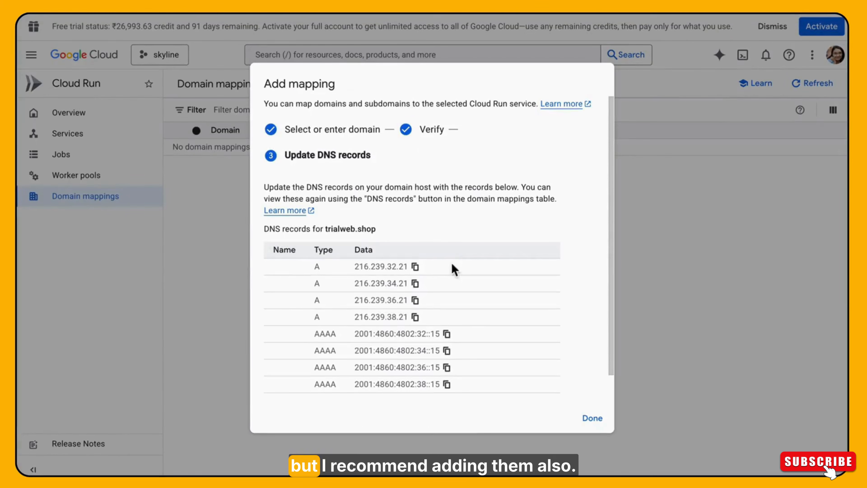
# Copy the third A address from Cloud Run and add another A record for @ pointing to 216.239.36.21.
pyautogui.click(415, 300)
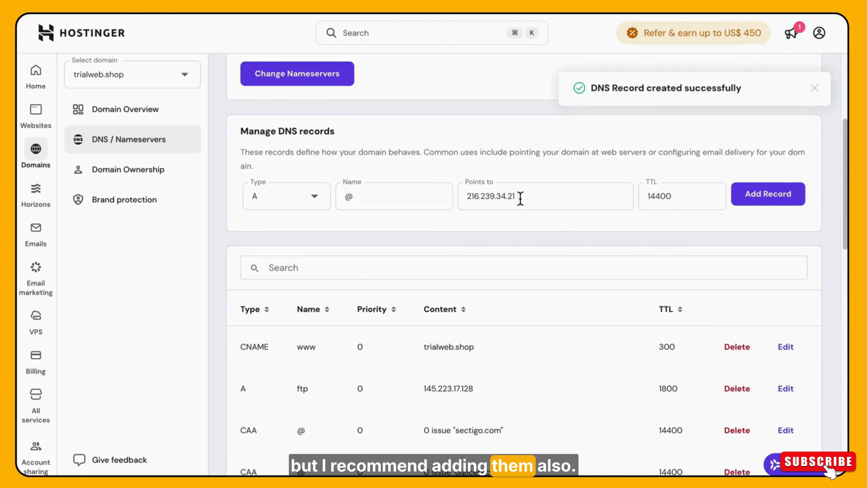
pyautogui.tripleClick(519, 197)
pyautogui.hotkey('ctrl', 'v')
pyautogui.click(785, 200)
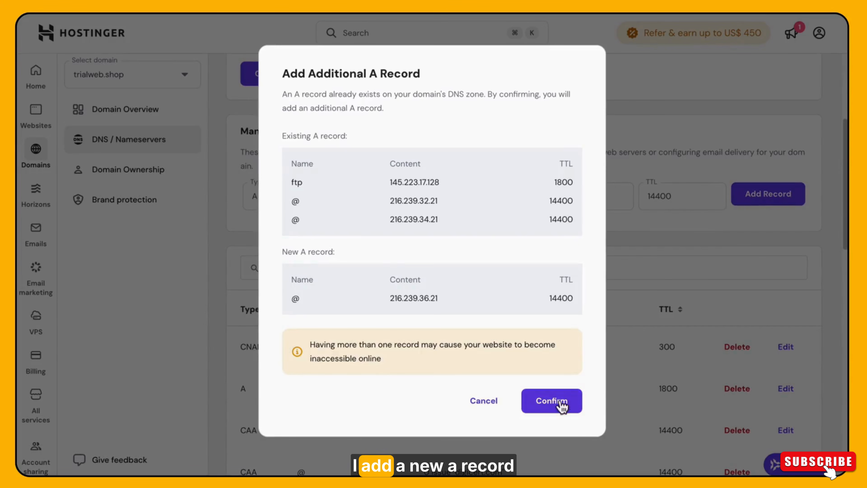
pyautogui.click(556, 401)
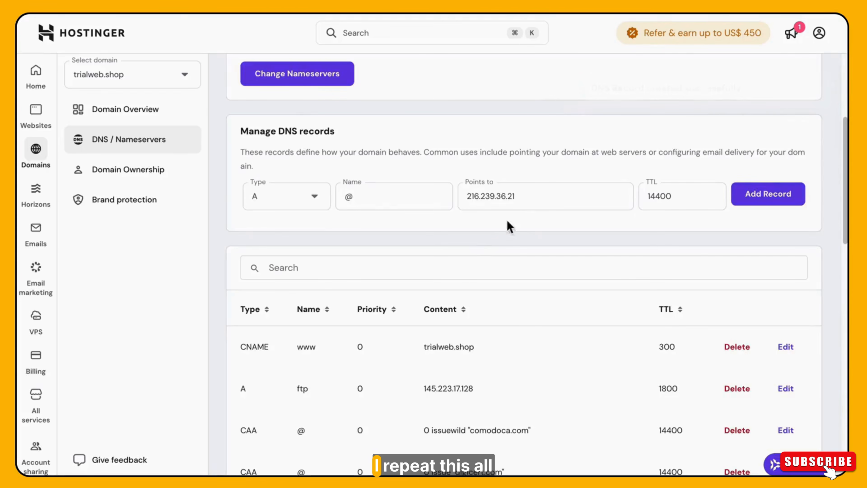
# Add the fourth A record for @, pointing to 216.239.38.21 with TTL 14400.
pyautogui.click(313, 200)
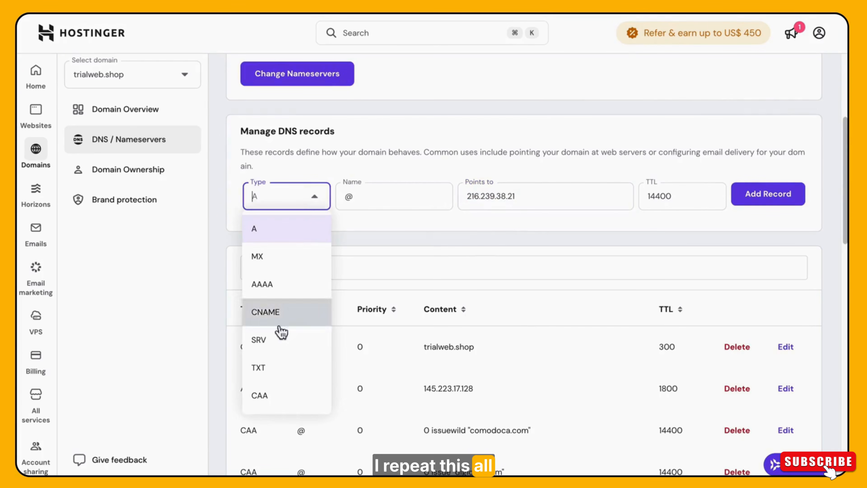
pyautogui.click(534, 190)
pyautogui.click(753, 204)
pyautogui.click(551, 415)
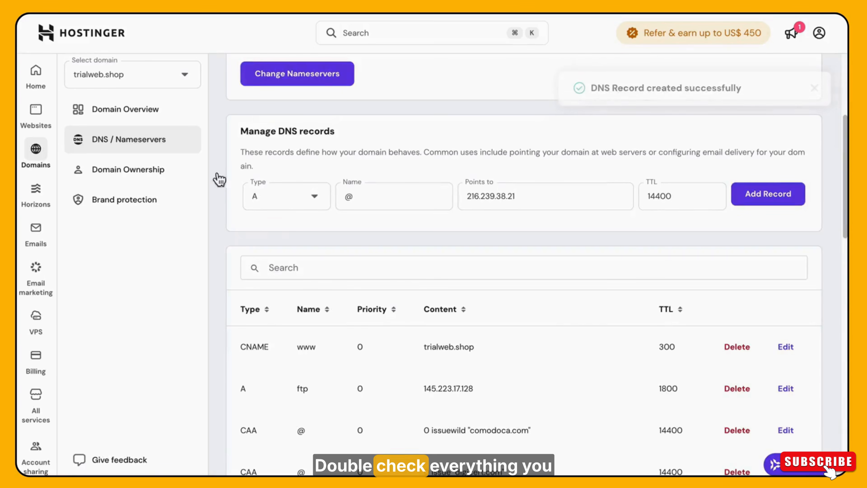
# Add an AAAA record for @ pointing to 2001:4860:4802:32::15, as listed in the Cloud Run mapping.
pyautogui.click(288, 199)
pyautogui.click(270, 283)
pyautogui.click(504, 193)
pyautogui.press('super+v')
pyautogui.click(767, 195)
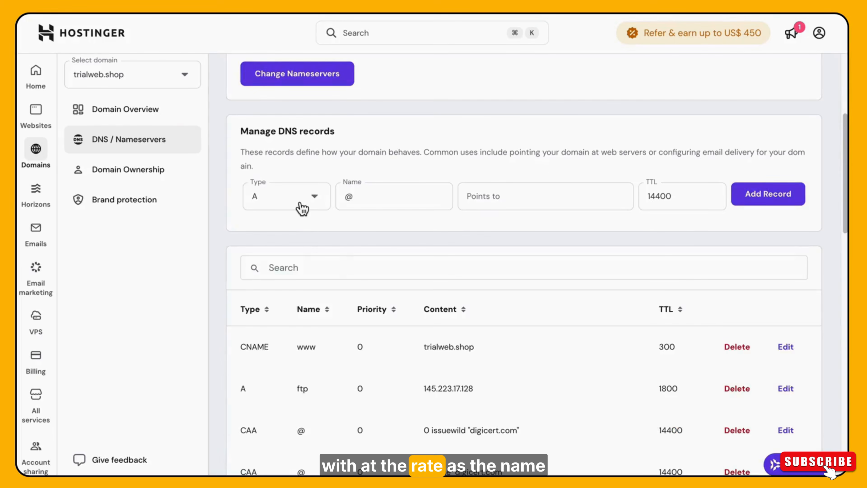
# Add a second AAAA record for @, pointing to 2001:4860:4802:34::15 with TTL 14400.
pyautogui.click(304, 199)
pyautogui.click(285, 285)
pyautogui.click(488, 203)
pyautogui.press('super+v')
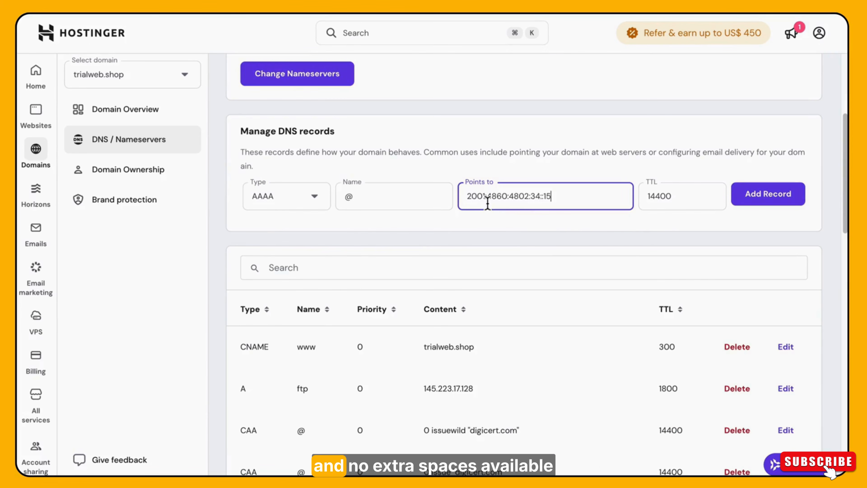
pyautogui.click(749, 205)
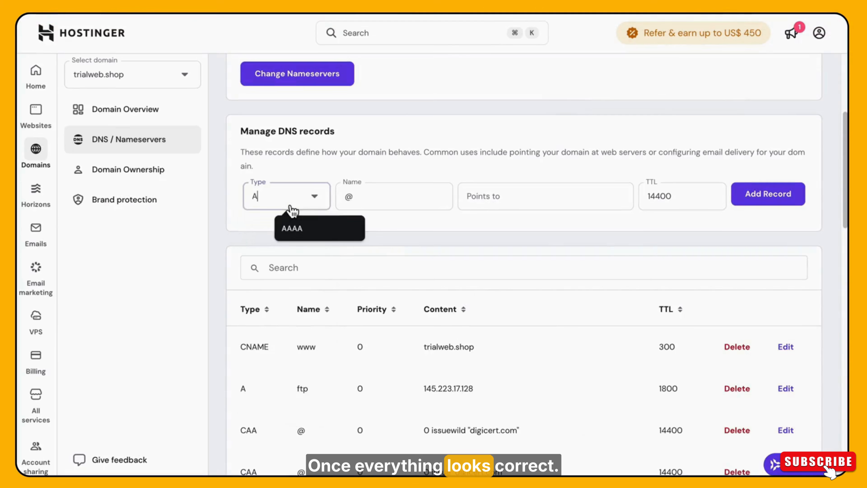
# Add a third AAAA record for @, pointing to the 2001:4860:4802:36::15 address copied from Cloud Run.
pyautogui.click(287, 205)
pyautogui.click(284, 285)
pyautogui.click(485, 200)
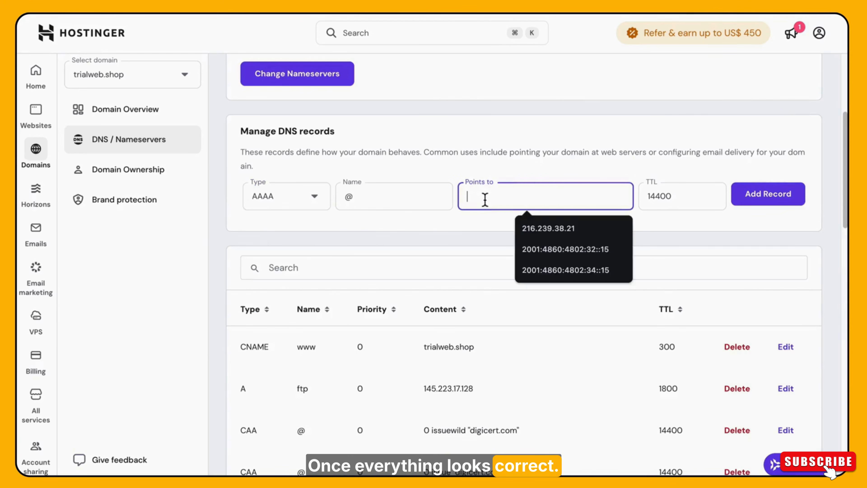
pyautogui.press('super+v')
pyautogui.click(773, 201)
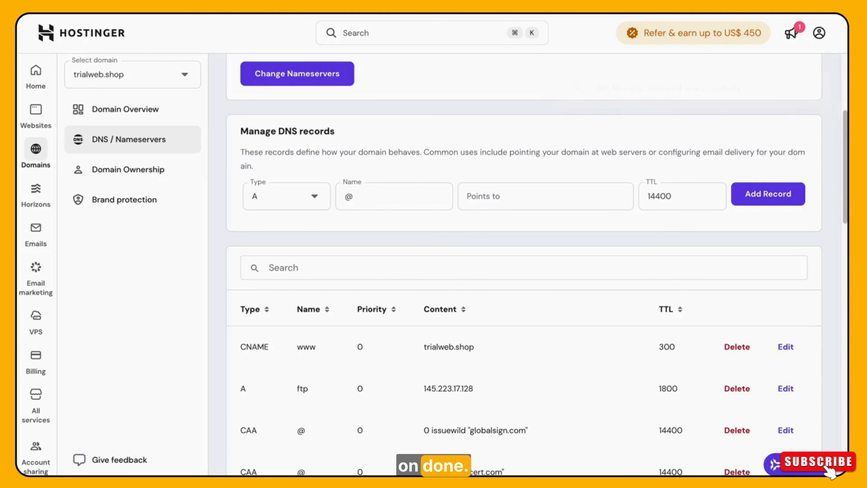
# Try to add a type A record for @ pointing to 2001:4860:4802:38::15.
pyautogui.click(283, 196)
pyautogui.click(290, 232)
pyautogui.click(510, 198)
pyautogui.press('super+v')
pyautogui.click(769, 202)
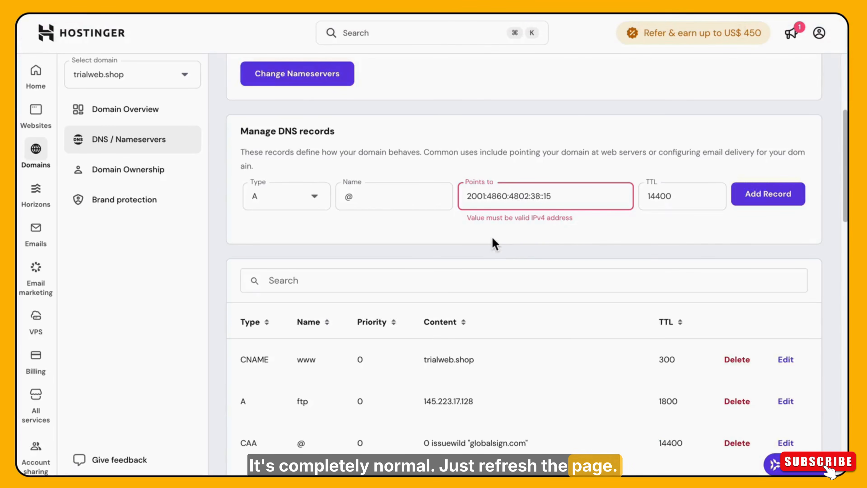
# Switch to Cloud Run, finish the mapping, and select the trialweb.shop entry in the reloaded domain mappings list.
pyautogui.moveTo(845, 164); pyautogui.dragTo(835, 82)
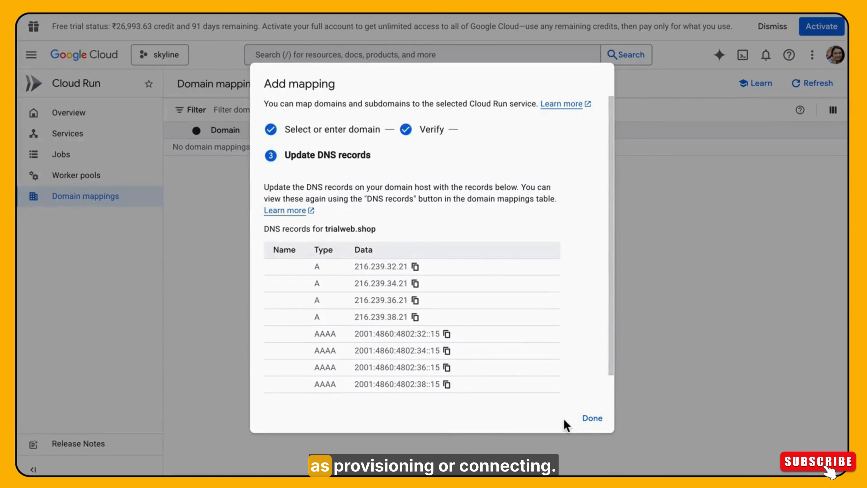
pyautogui.click(591, 419)
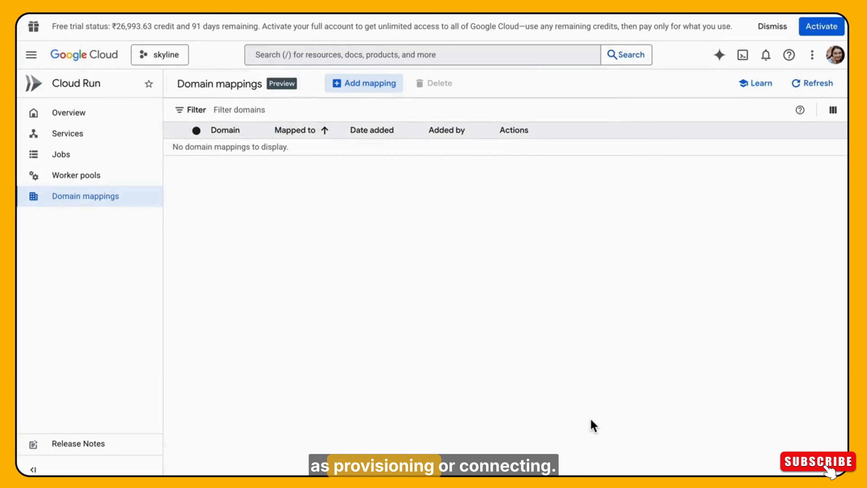
pyautogui.click(77, 15)
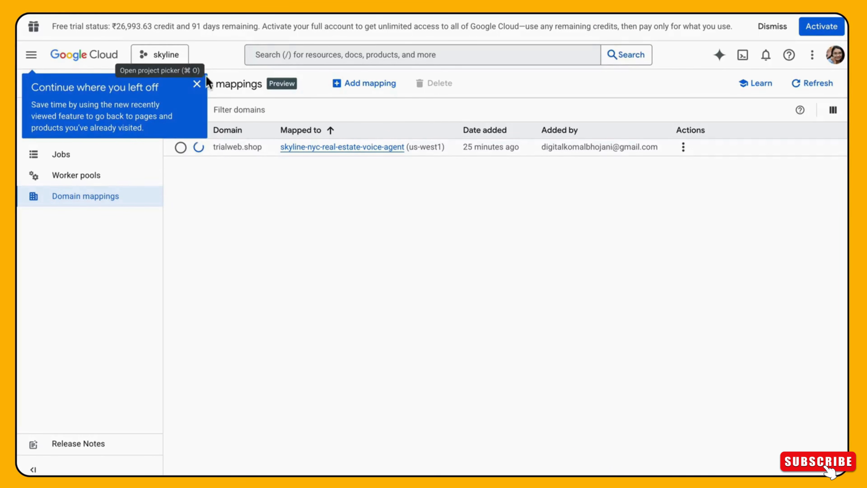
pyautogui.click(197, 84)
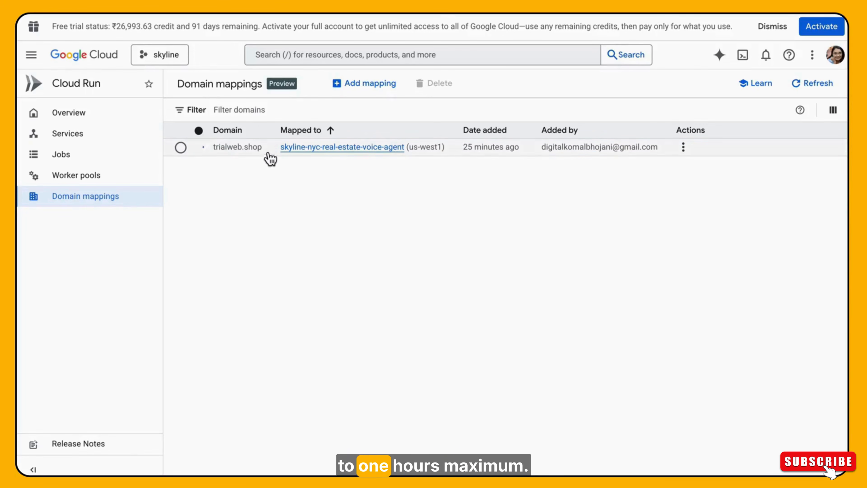
pyautogui.click(253, 158)
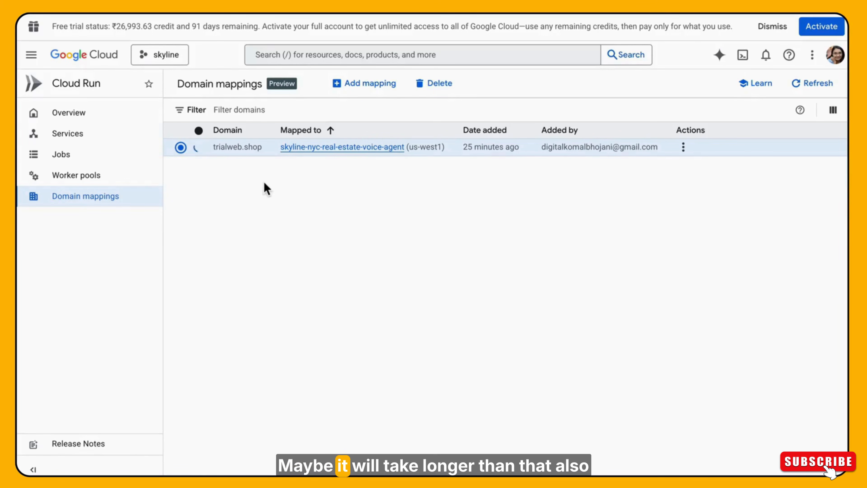